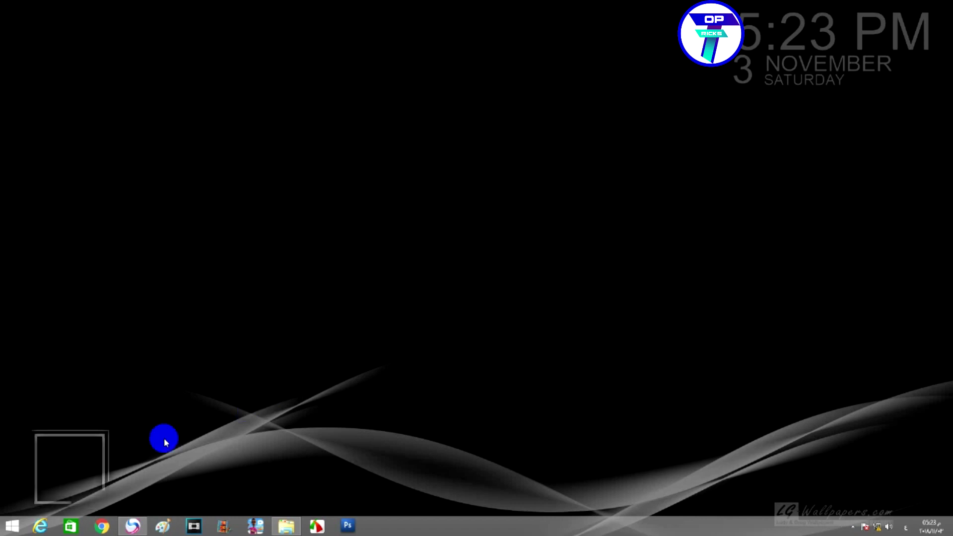
Launch Computer Management from Control Panel's Administrative Tools, found through a Start search.
{"action": "left_click", "coordinate": [12, 527]}
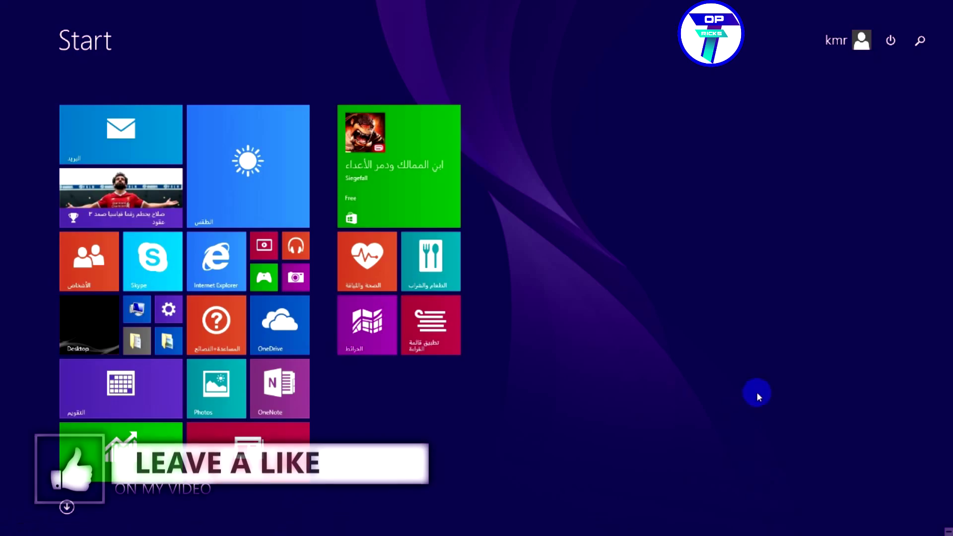
{"action": "type", "text": "contr"}
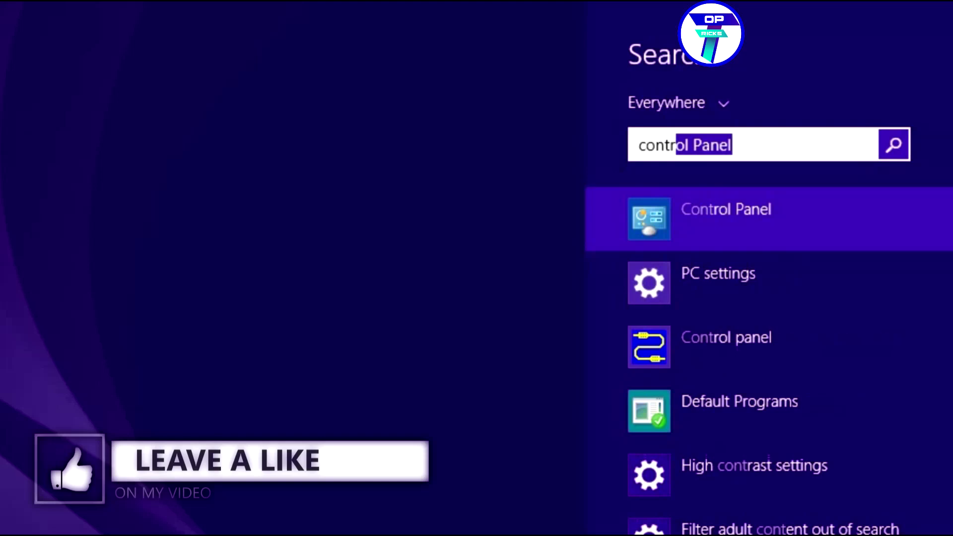
{"action": "type", "text": "o"}
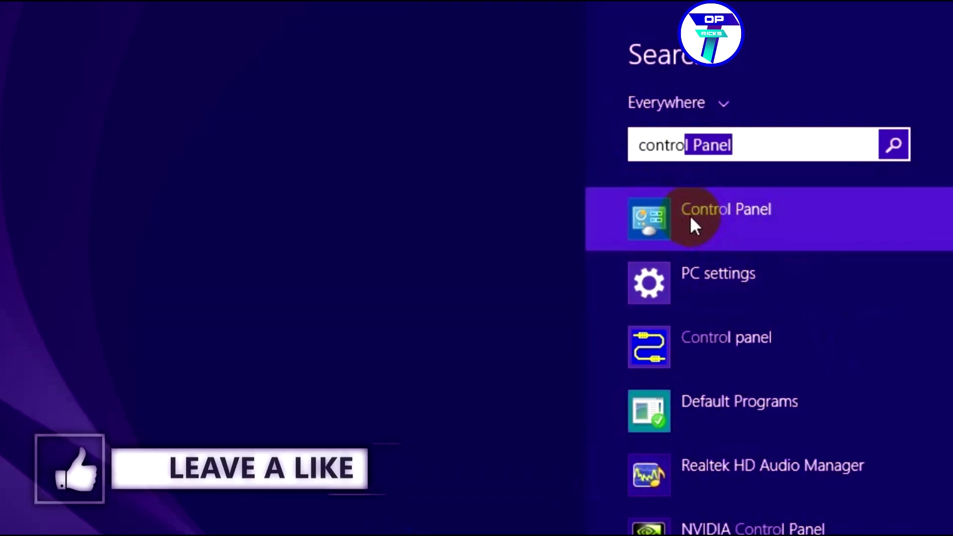
{"action": "left_click", "coordinate": [671, 220]}
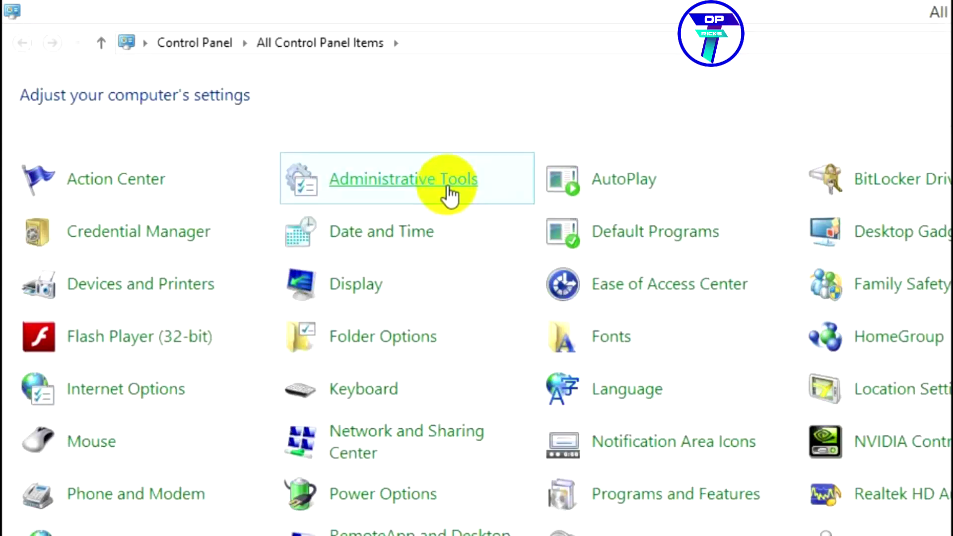
{"action": "left_click", "coordinate": [449, 186]}
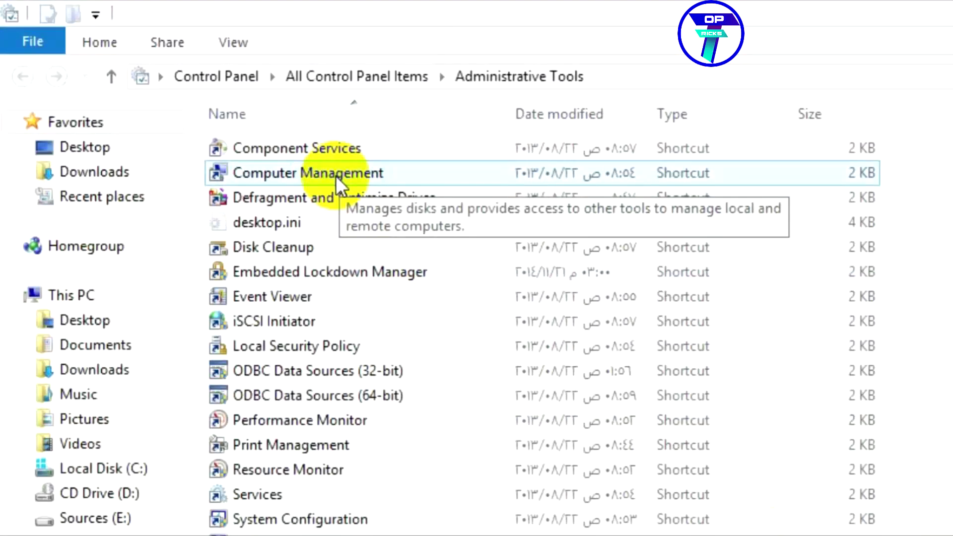
{"action": "double_click", "coordinate": [336, 175]}
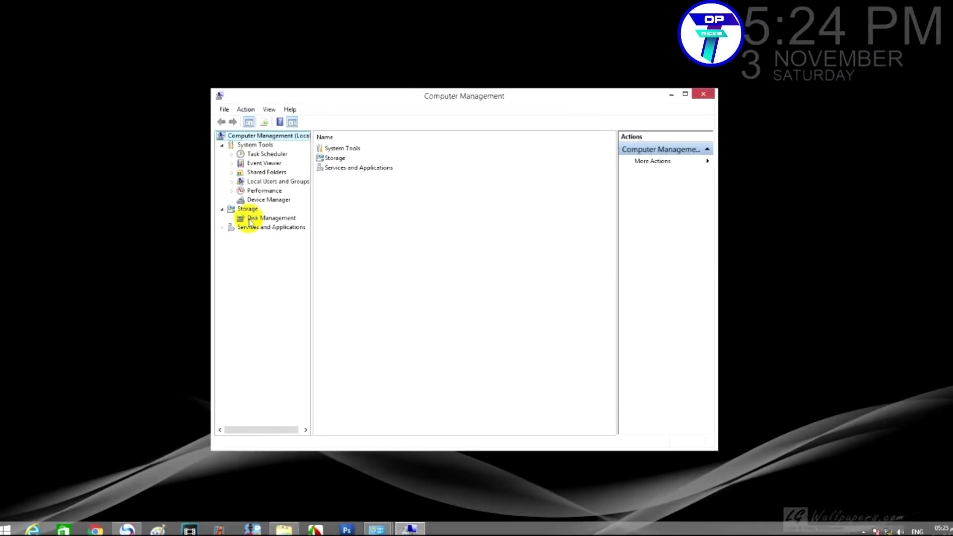
Show Disk Management with the volumes and partition layouts of Disk 0 and Disk 1.
{"action": "left_click", "coordinate": [257, 217]}
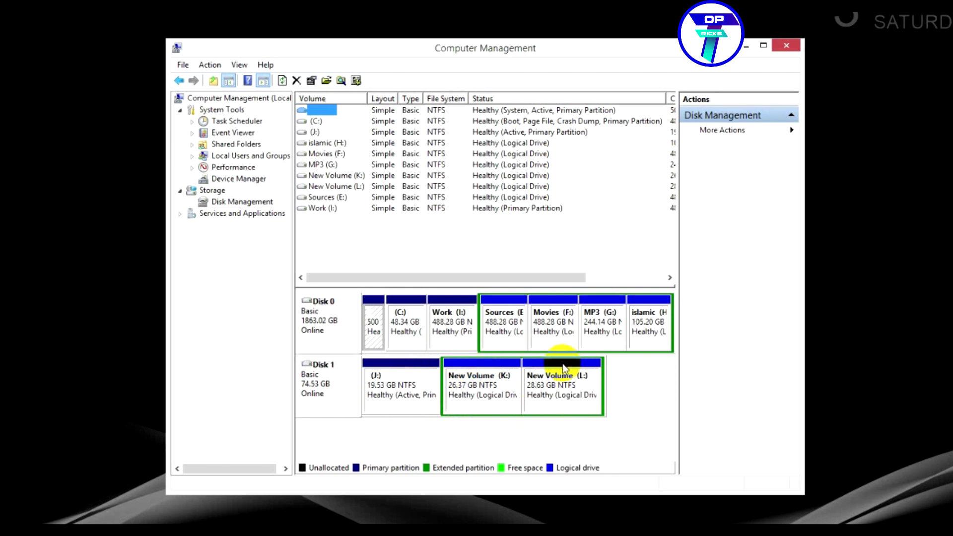
Delete the New Volume (L:) and New Volume (K:) logical drives from Disk 1.
{"action": "left_click", "coordinate": [560, 393]}
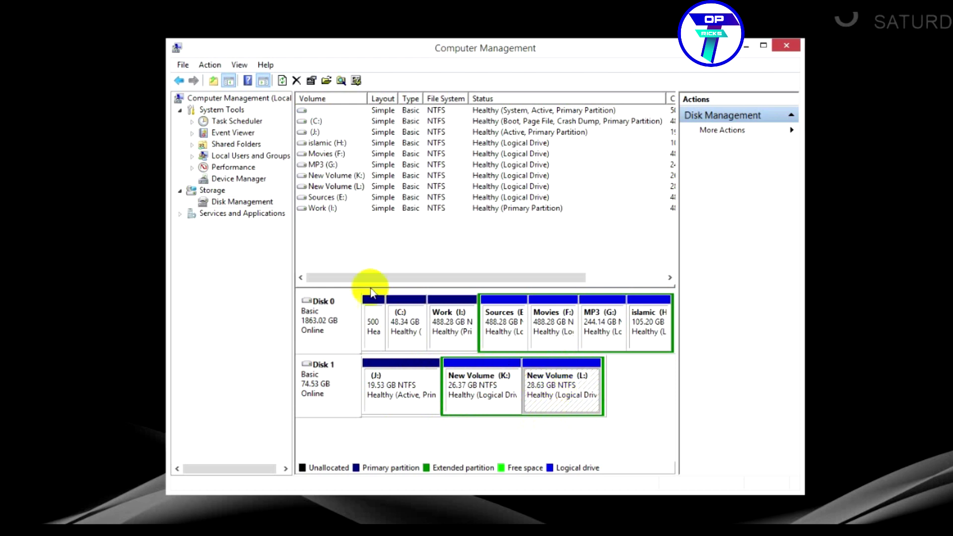
{"action": "left_click", "coordinate": [297, 80]}
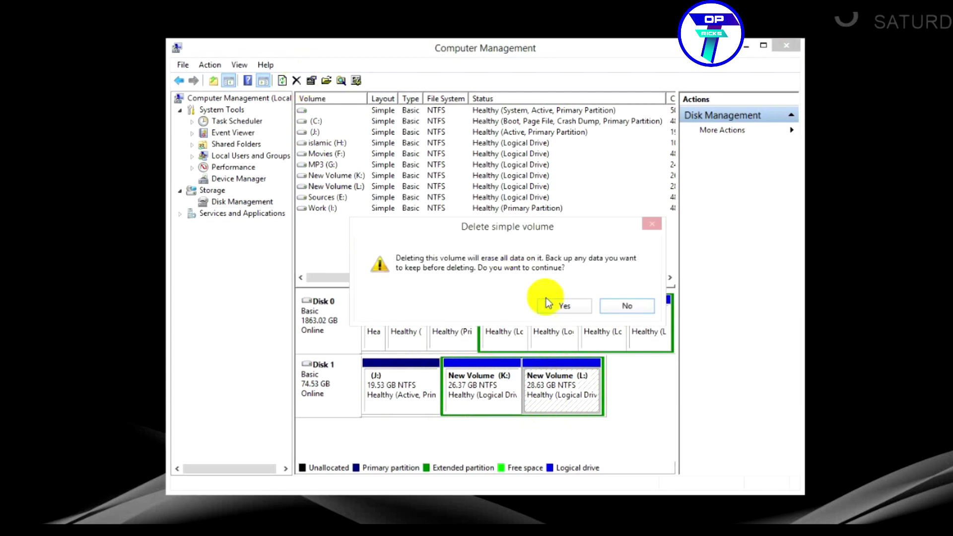
{"action": "left_click", "coordinate": [558, 306]}
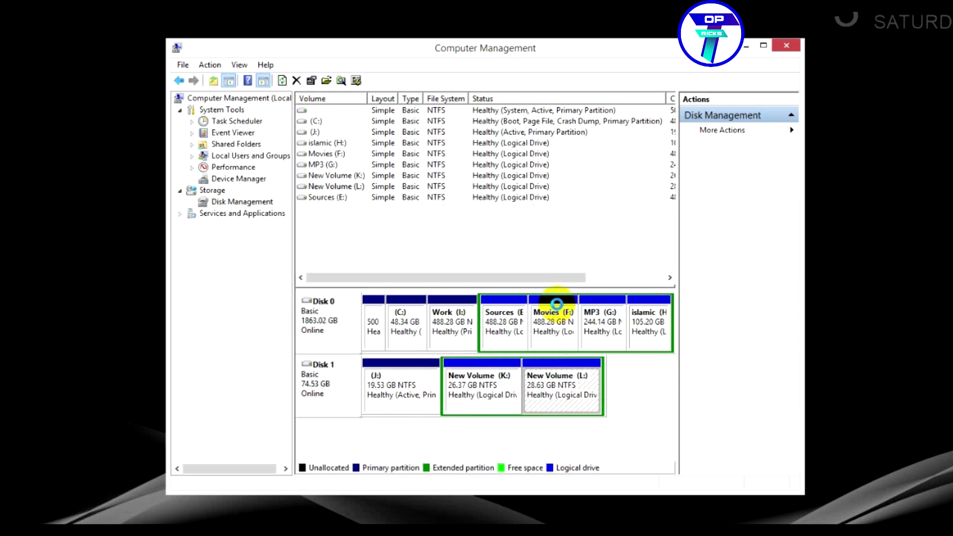
{"action": "left_click", "coordinate": [460, 382]}
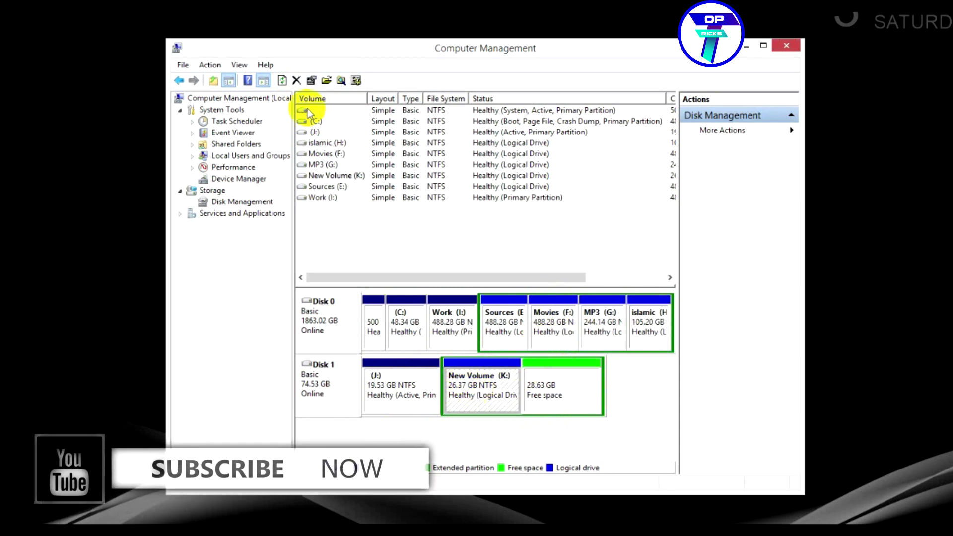
{"action": "left_click", "coordinate": [298, 84]}
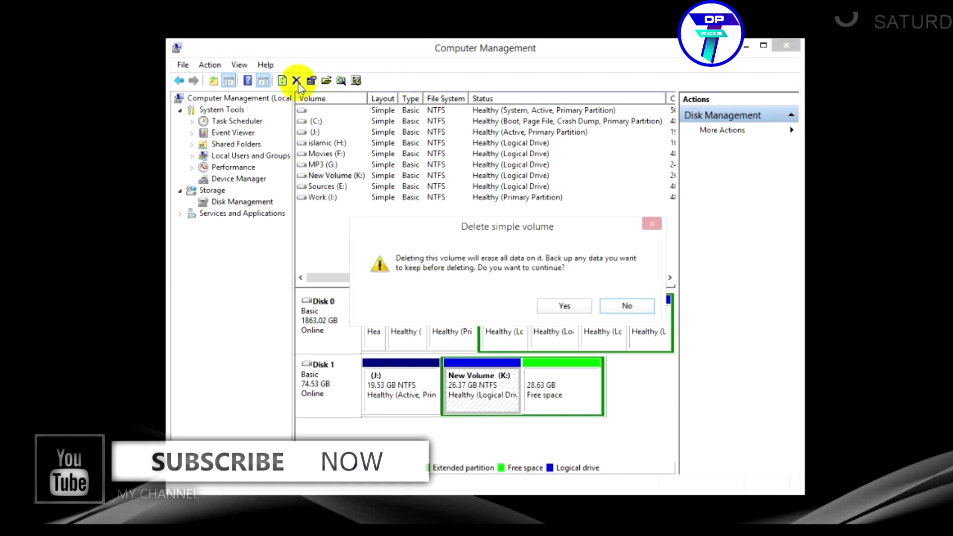
{"action": "left_click", "coordinate": [566, 307]}
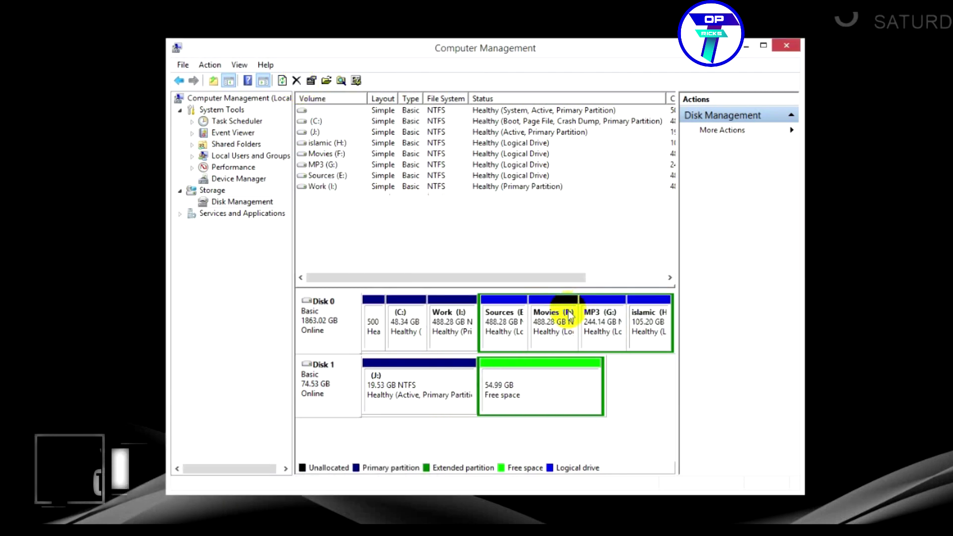
Delete the J: partition on Disk 1.
{"action": "left_click", "coordinate": [440, 395]}
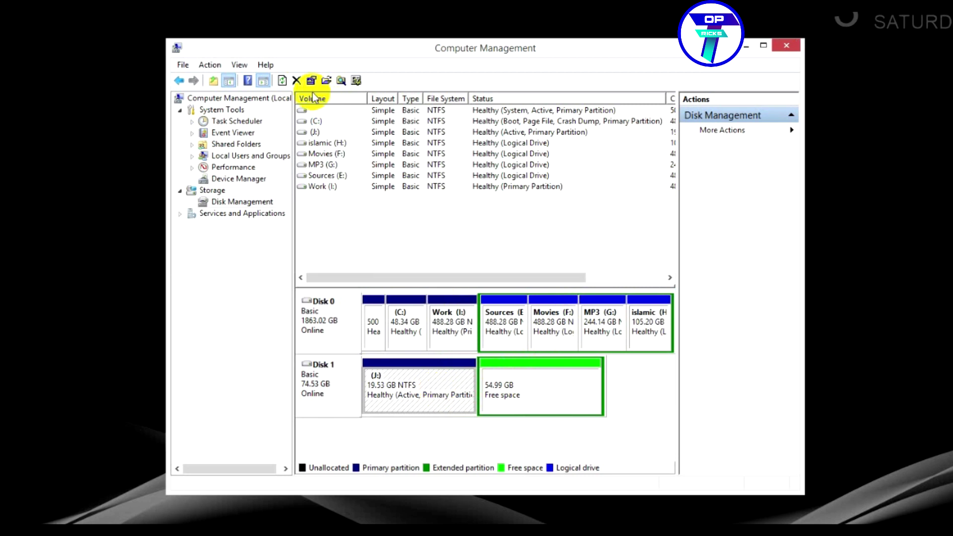
{"action": "left_click", "coordinate": [297, 81]}
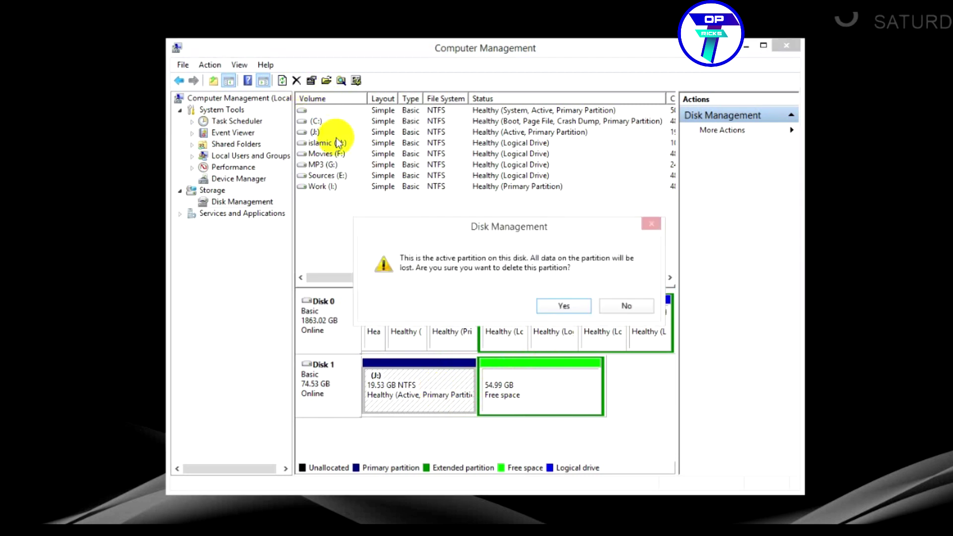
{"action": "left_click", "coordinate": [568, 306]}
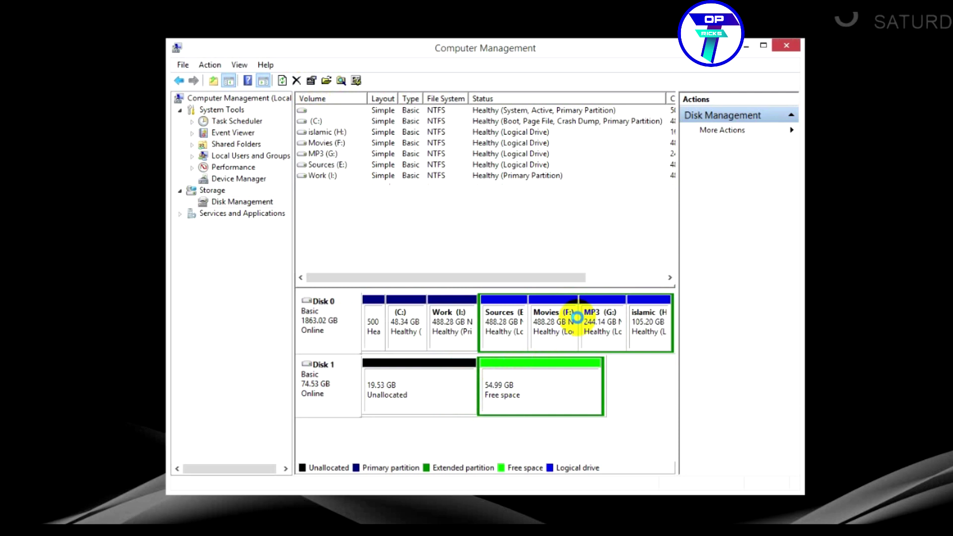
Delete Disk 1's 54.99 GB free extended partition and select the resulting 74.53 GB unallocated space.
{"action": "left_click", "coordinate": [575, 387]}
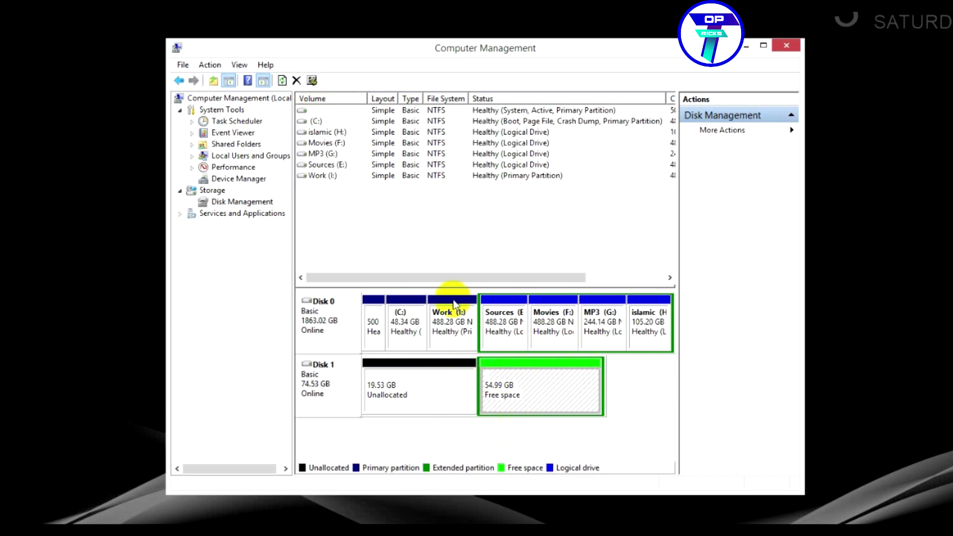
{"action": "left_click", "coordinate": [297, 81]}
{"action": "left_click", "coordinate": [560, 308]}
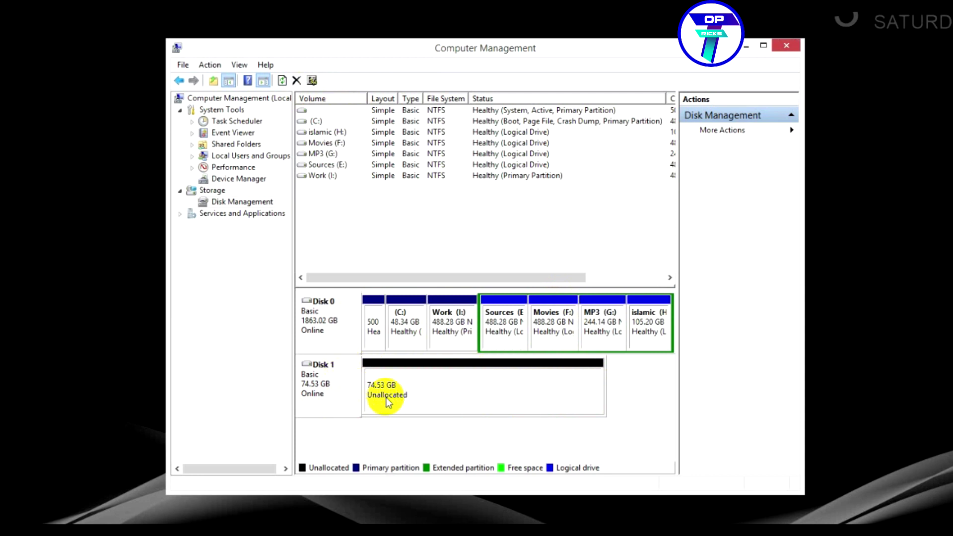
{"action": "left_click", "coordinate": [418, 395]}
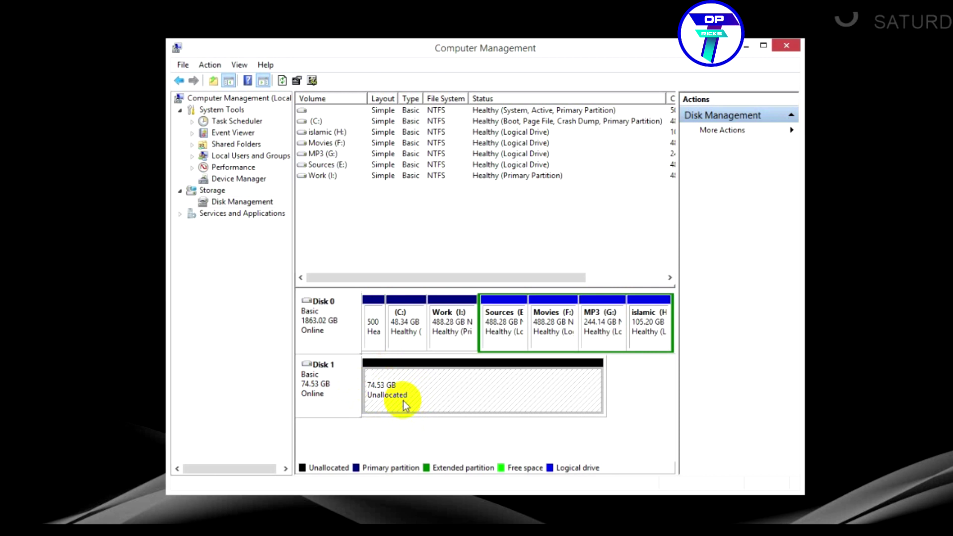
Start a new simple volume on Disk 1's unallocated space with a size of 20000 MB.
{"action": "left_click", "coordinate": [210, 66]}
{"action": "mouse_move", "coordinate": [238, 142]}
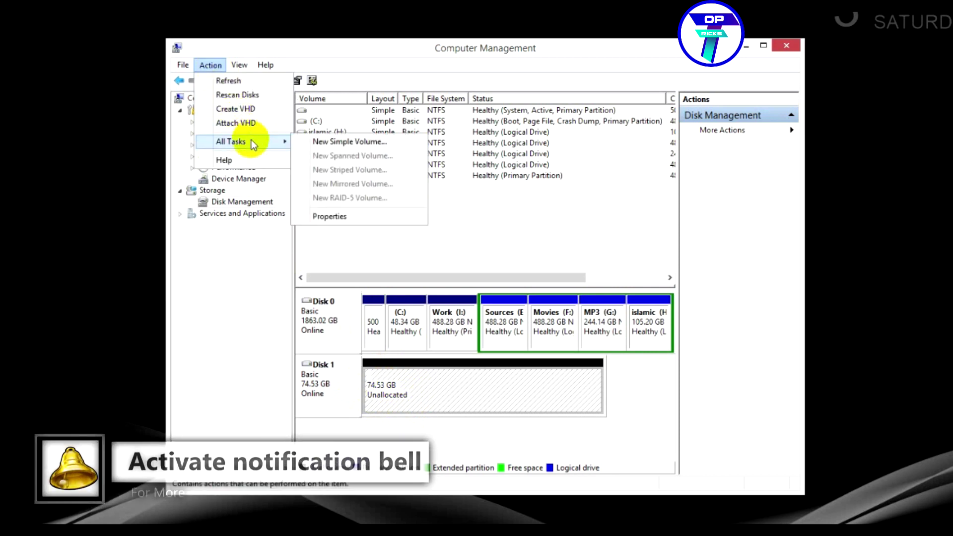
{"action": "left_click", "coordinate": [331, 147]}
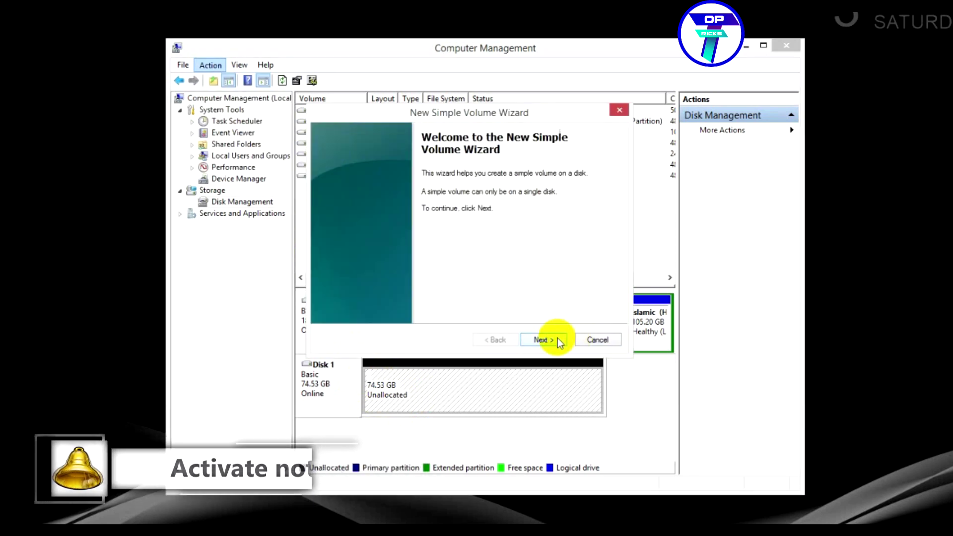
{"action": "left_click", "coordinate": [553, 339]}
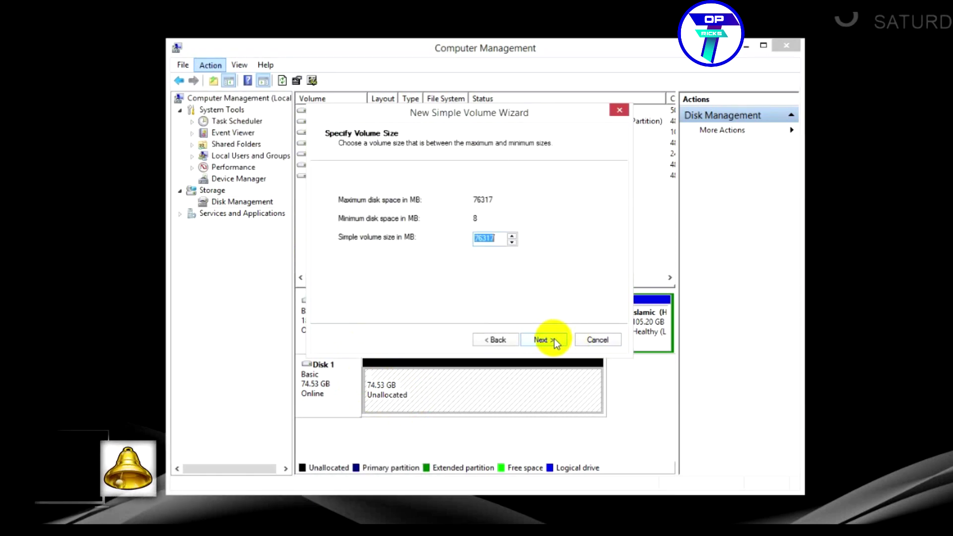
{"action": "left_click", "coordinate": [485, 241]}
{"action": "double_click", "coordinate": [474, 251]}
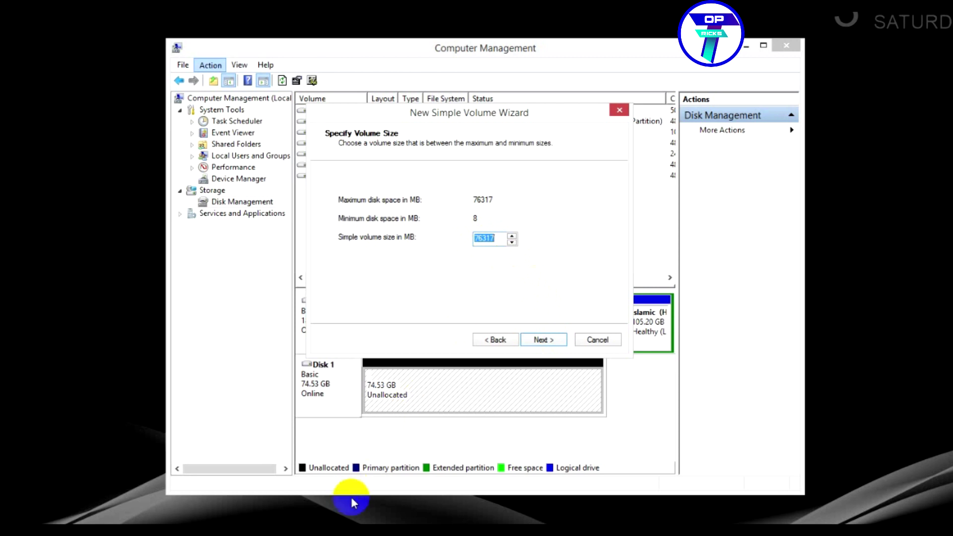
{"action": "type", "text": "2"}
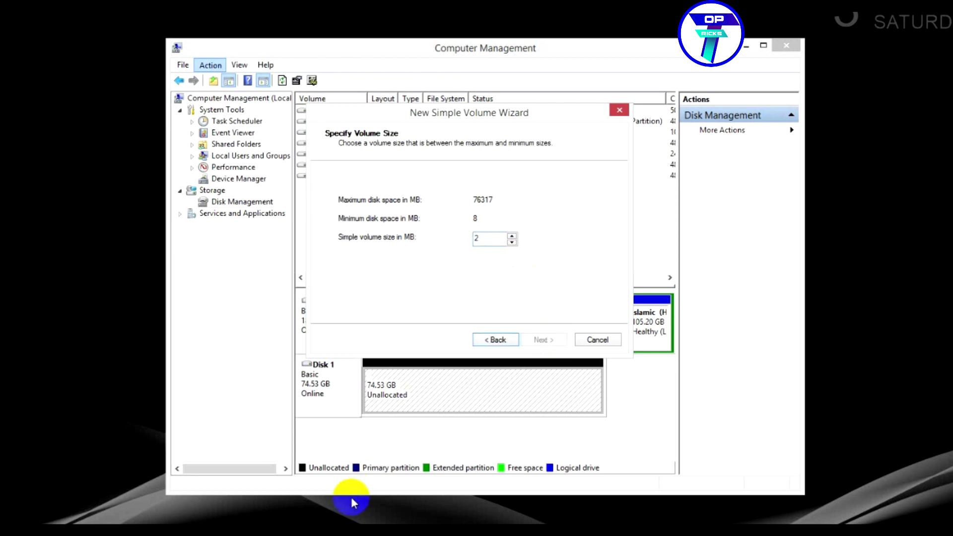
{"action": "type", "text": "00"}
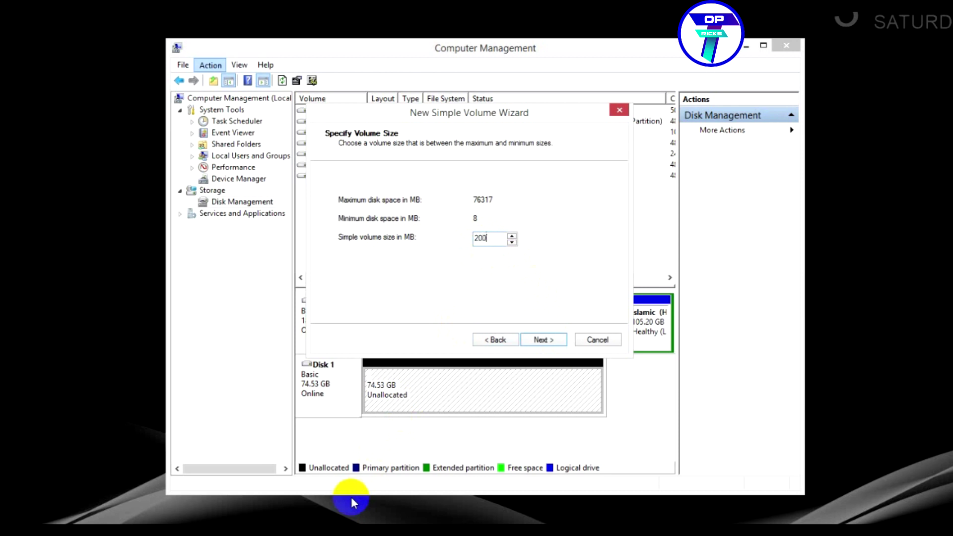
{"action": "type", "text": "00"}
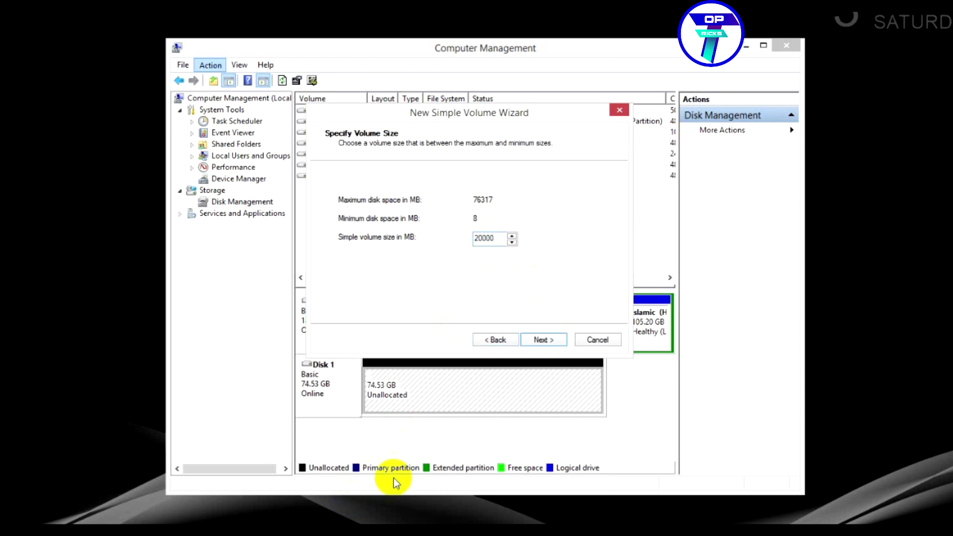
{"action": "left_click", "coordinate": [547, 342]}
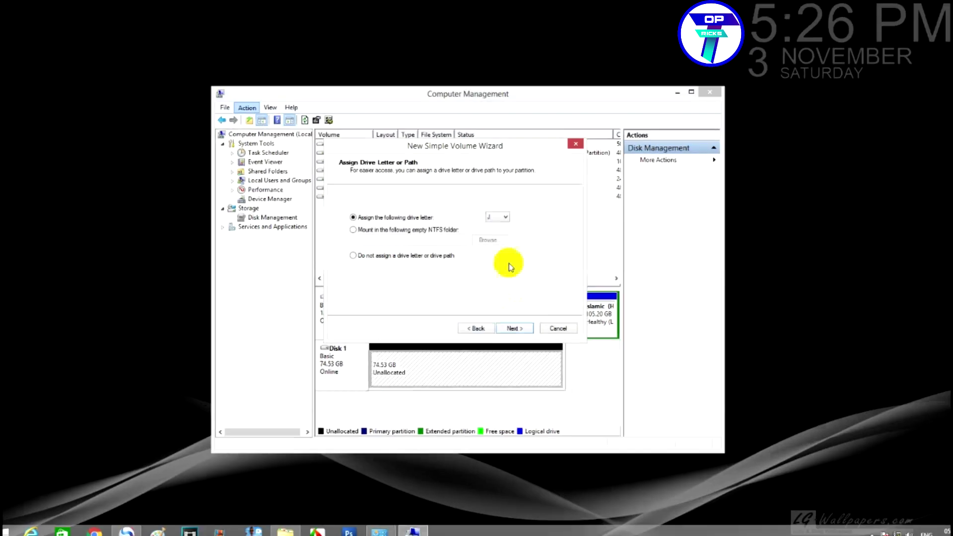
Keep J as the new volume's drive letter.
{"action": "left_click", "coordinate": [521, 201]}
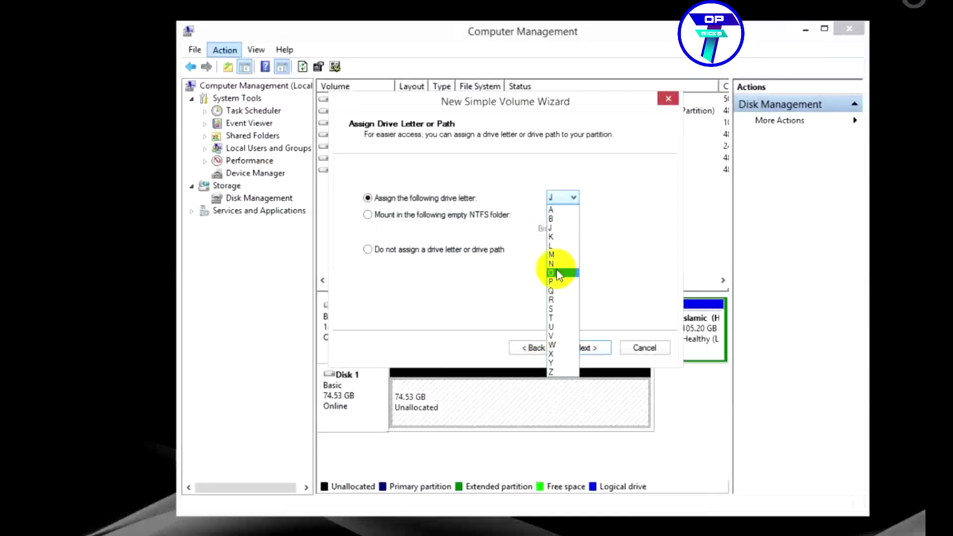
{"action": "left_click", "coordinate": [587, 253]}
{"action": "left_click", "coordinate": [590, 349]}
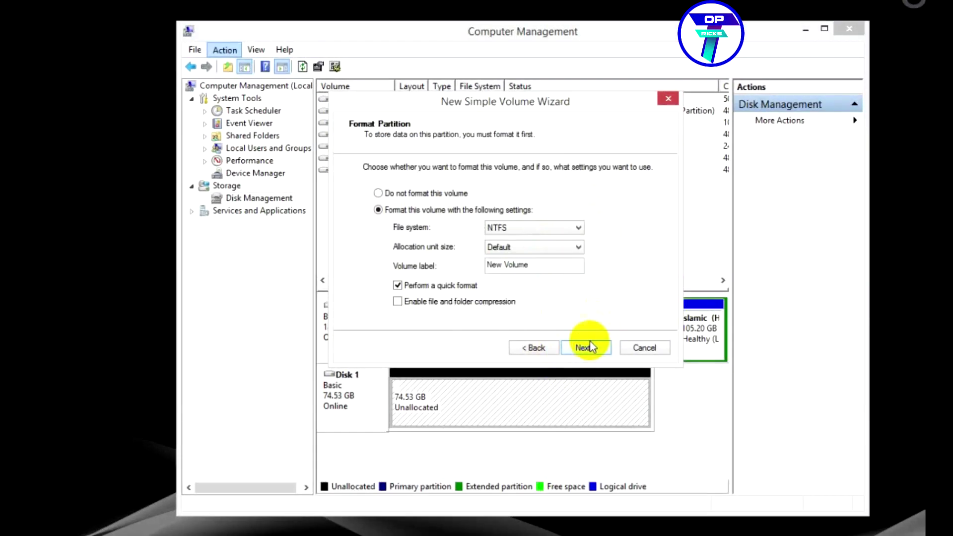
Keep NTFS, the Default allocation unit size and quick format for the volume.
{"action": "left_click", "coordinate": [522, 226]}
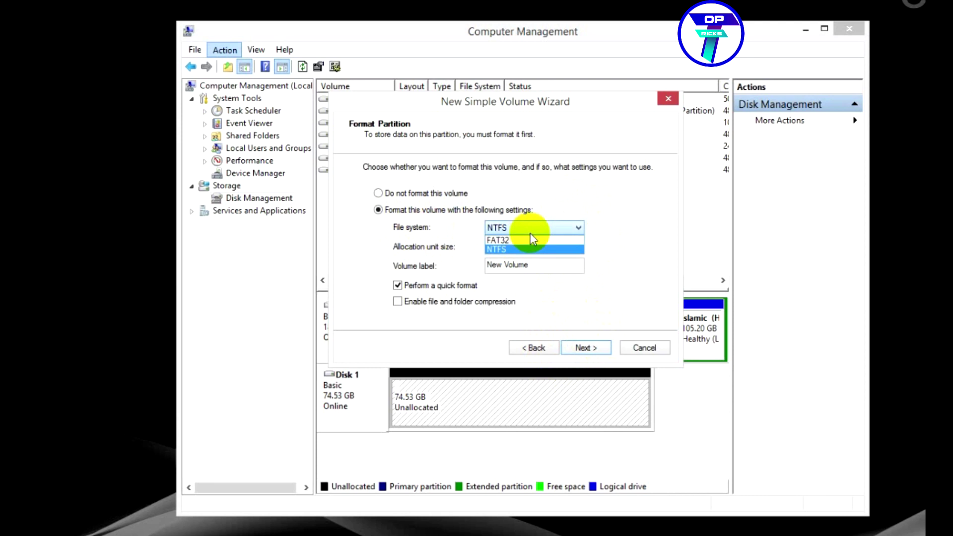
{"action": "left_click", "coordinate": [507, 250]}
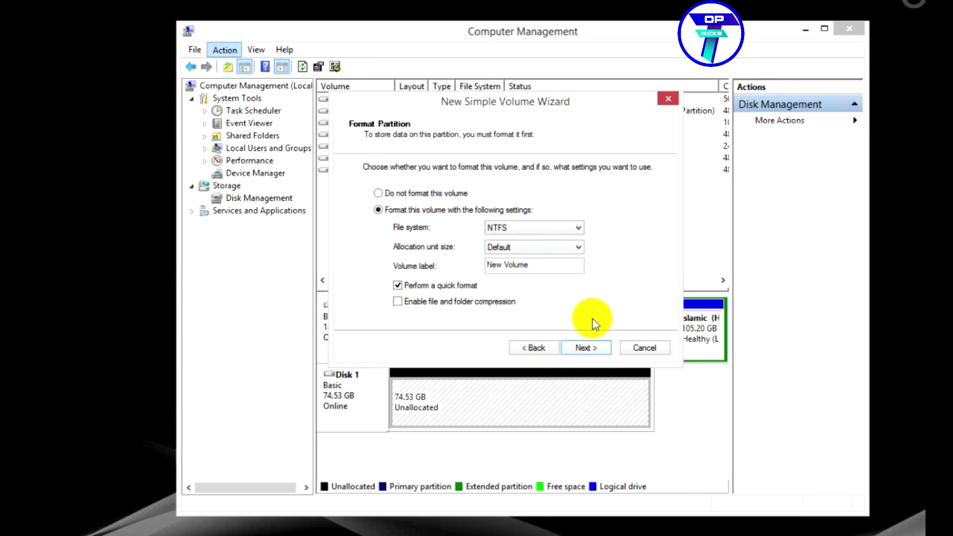
{"action": "left_click", "coordinate": [582, 251]}
{"action": "left_click", "coordinate": [550, 292]}
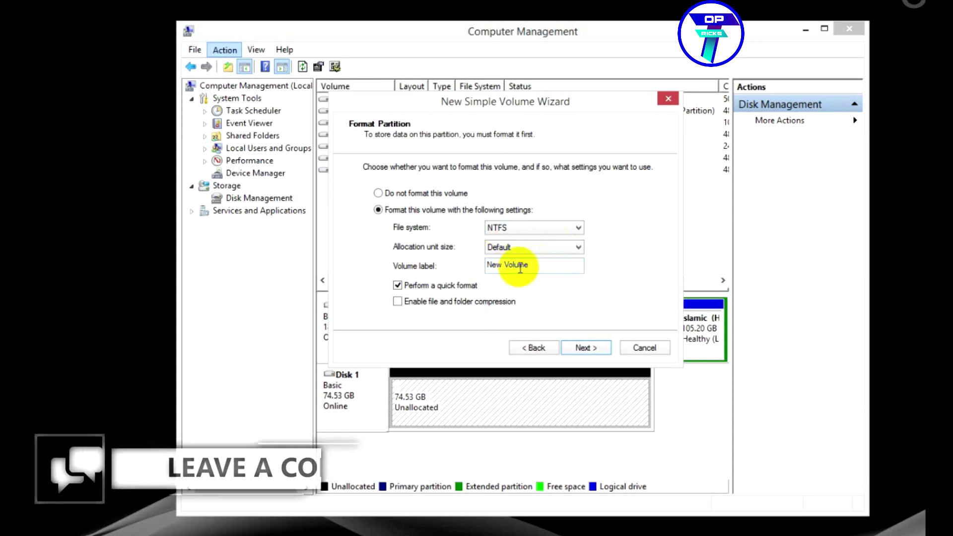
{"action": "left_click", "coordinate": [398, 287]}
{"action": "left_click", "coordinate": [403, 287]}
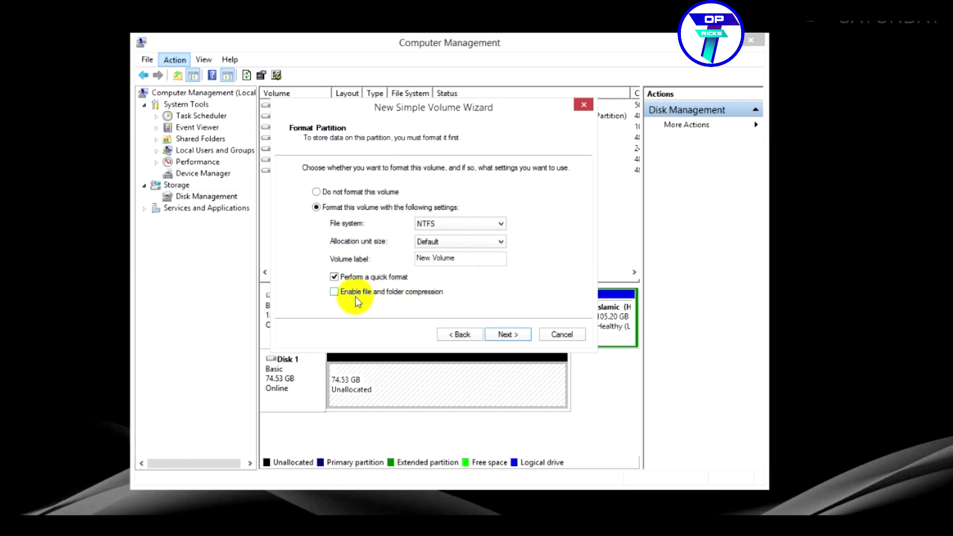
Finish the wizard to create the 19.53 GB NTFS volume J, then select the 55.00 GB unallocated space.
{"action": "left_click", "coordinate": [519, 341]}
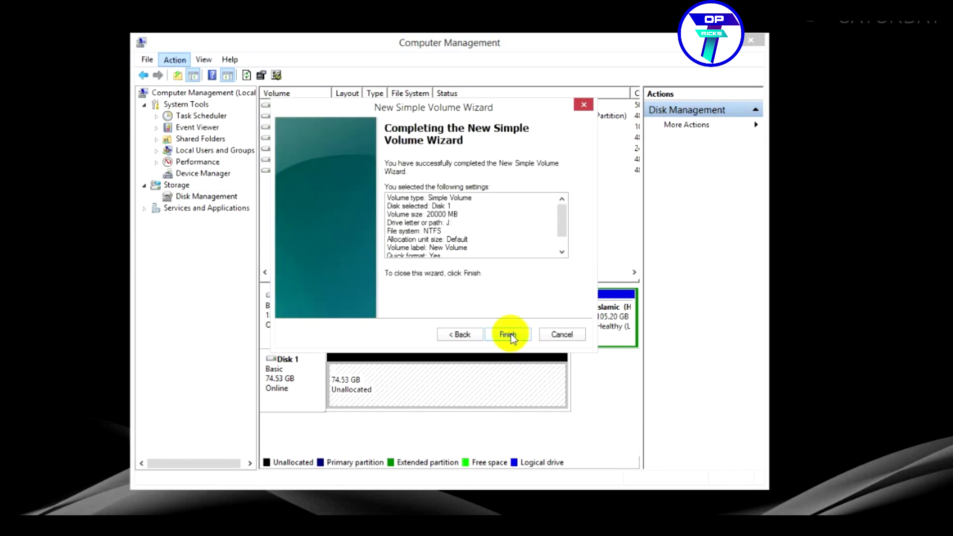
{"action": "left_click", "coordinate": [508, 336]}
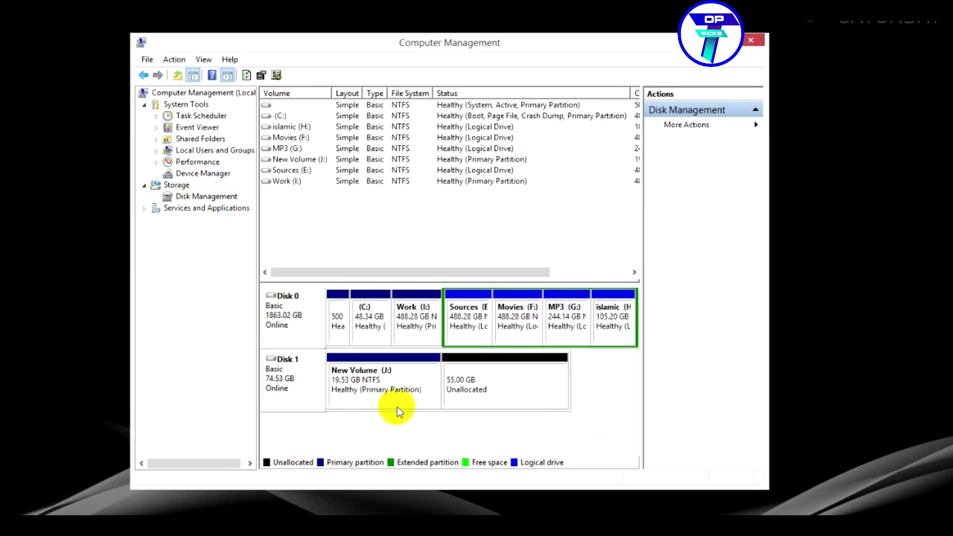
{"action": "left_click", "coordinate": [477, 395]}
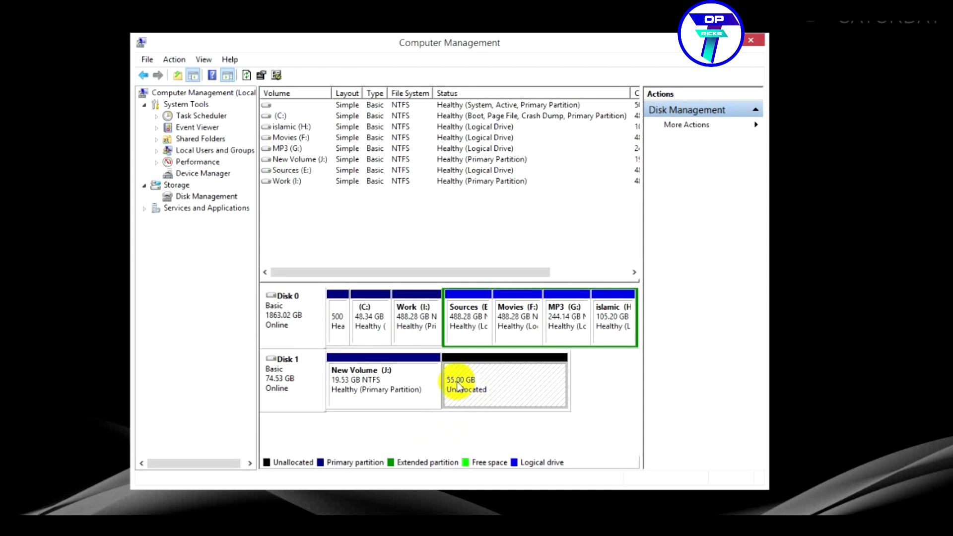
Start another New Simple Volume from the Action menu and reach its size page (56316 MB maximum).
{"action": "left_click", "coordinate": [184, 62]}
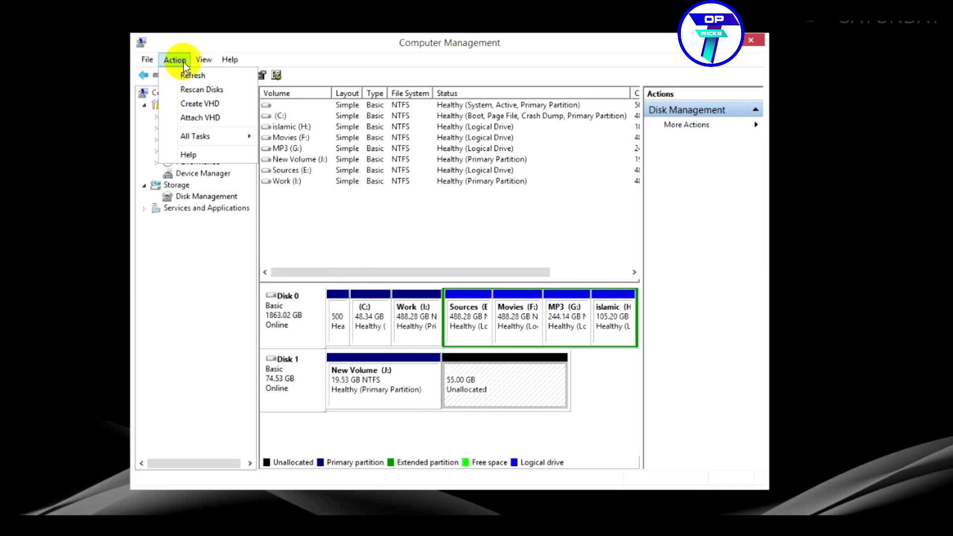
{"action": "left_click", "coordinate": [526, 373]}
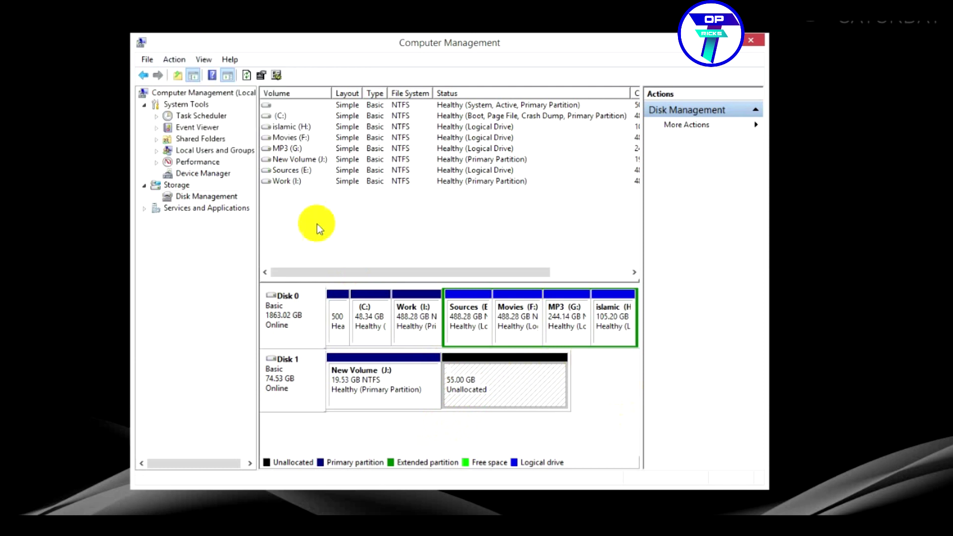
{"action": "left_click", "coordinate": [179, 64]}
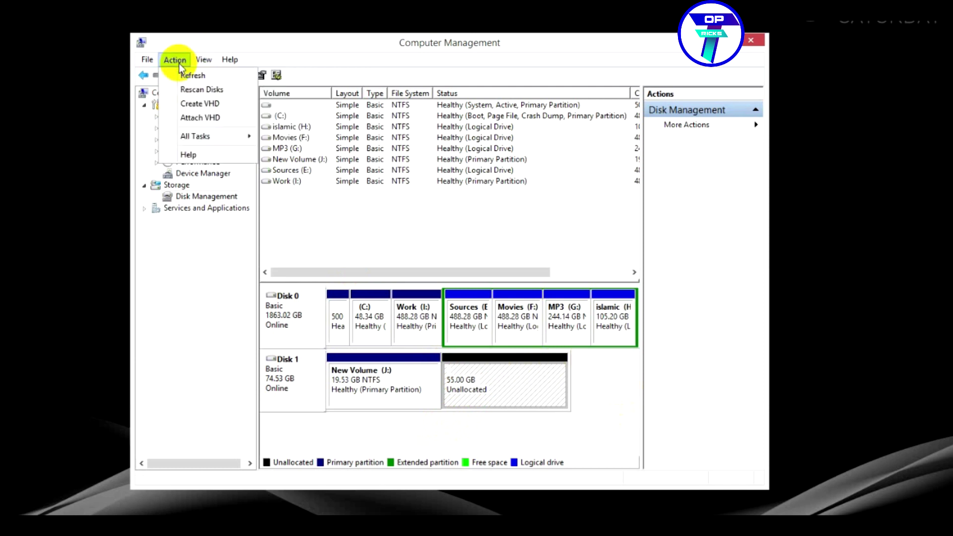
{"action": "mouse_move", "coordinate": [195, 137]}
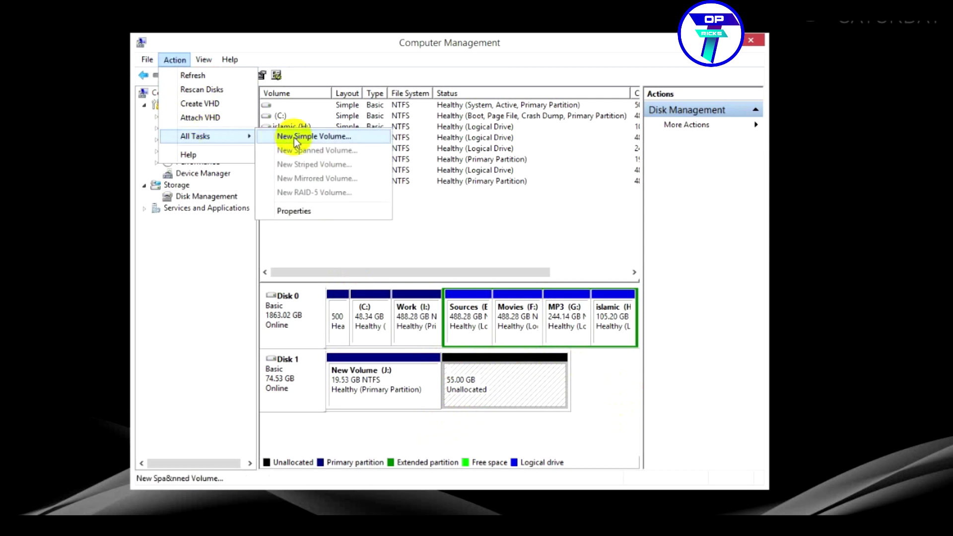
{"action": "left_click", "coordinate": [295, 138]}
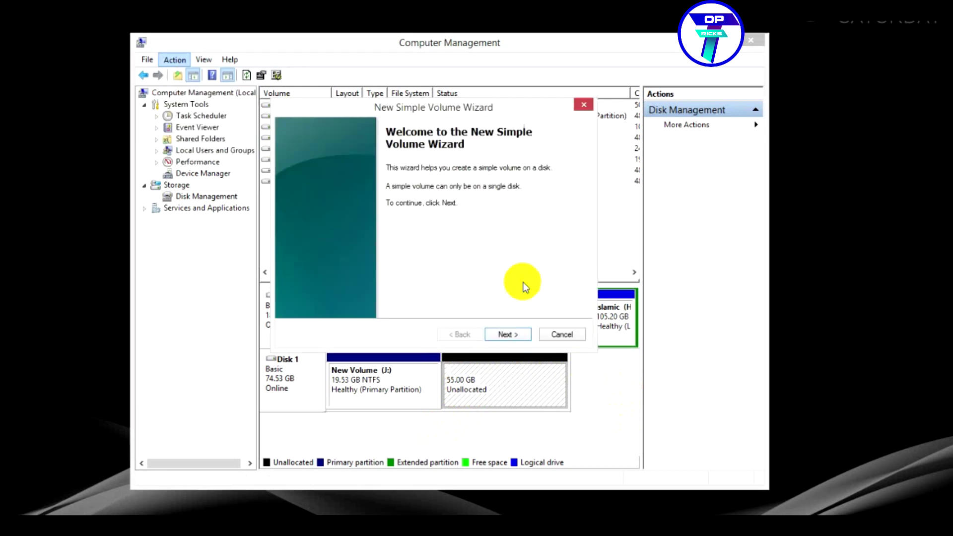
{"action": "left_click", "coordinate": [506, 335]}
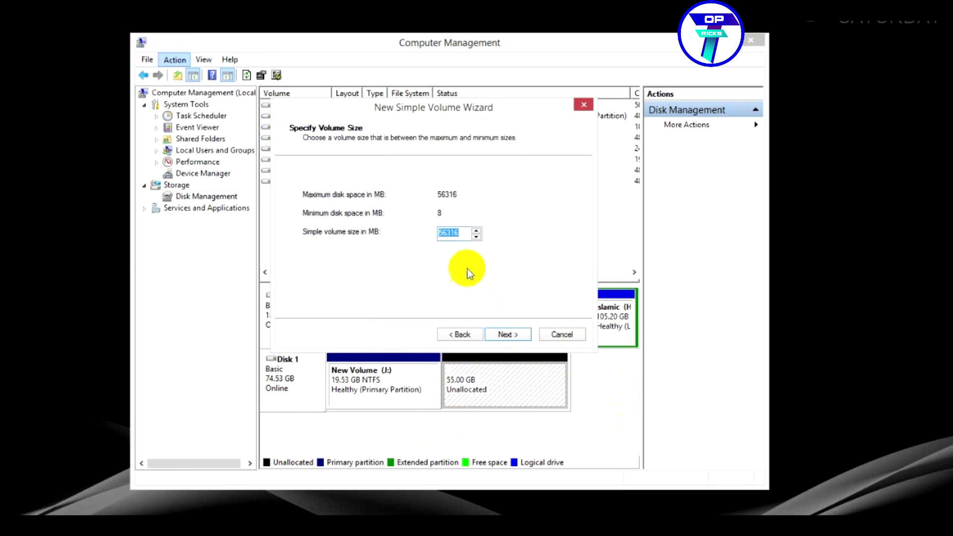